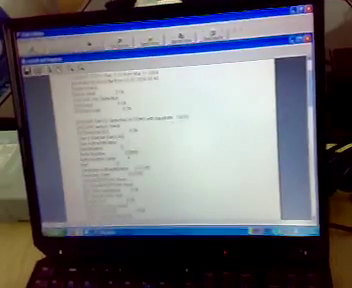
pyautogui.scroll(-5, 170, 140)
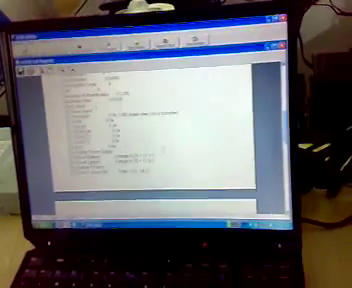
pyautogui.scroll(-5, 150, 130)
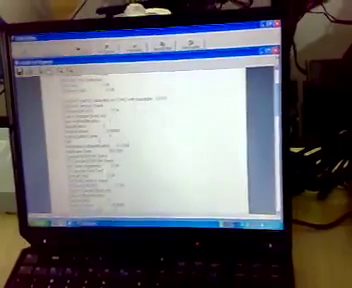
# Step: Close StarUtilities with Alt+F4 to return to the car-wallpaper desktop
pyautogui.hotkey('alt', 'F4')
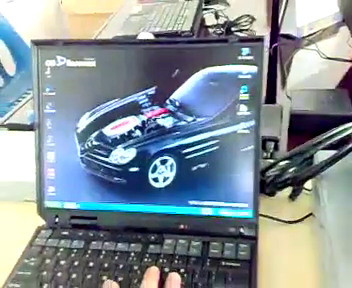